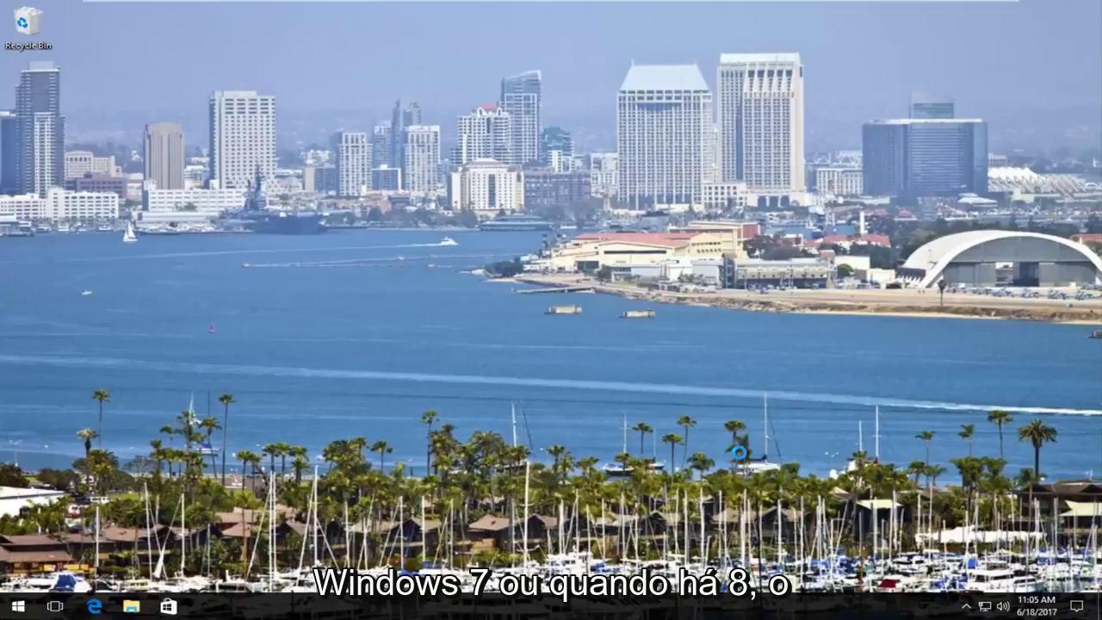
right_click(768, 300)
click(526, 319)
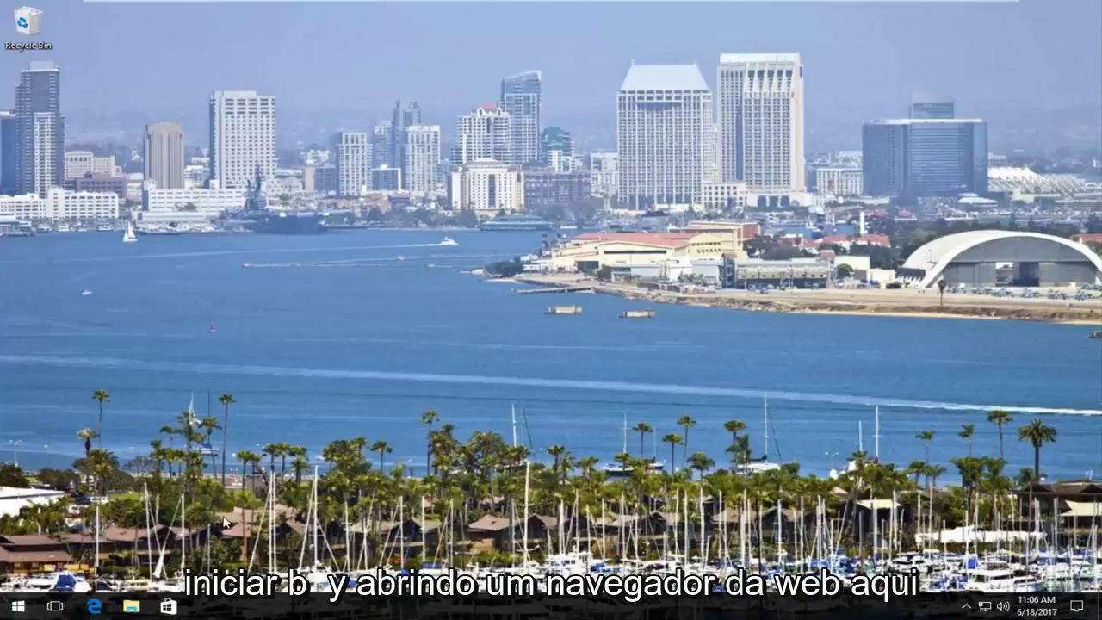
- Open Microsoft Edge, dismiss the Chrome suggestion and search Google for "windows 10 media creation tool"
key(super)
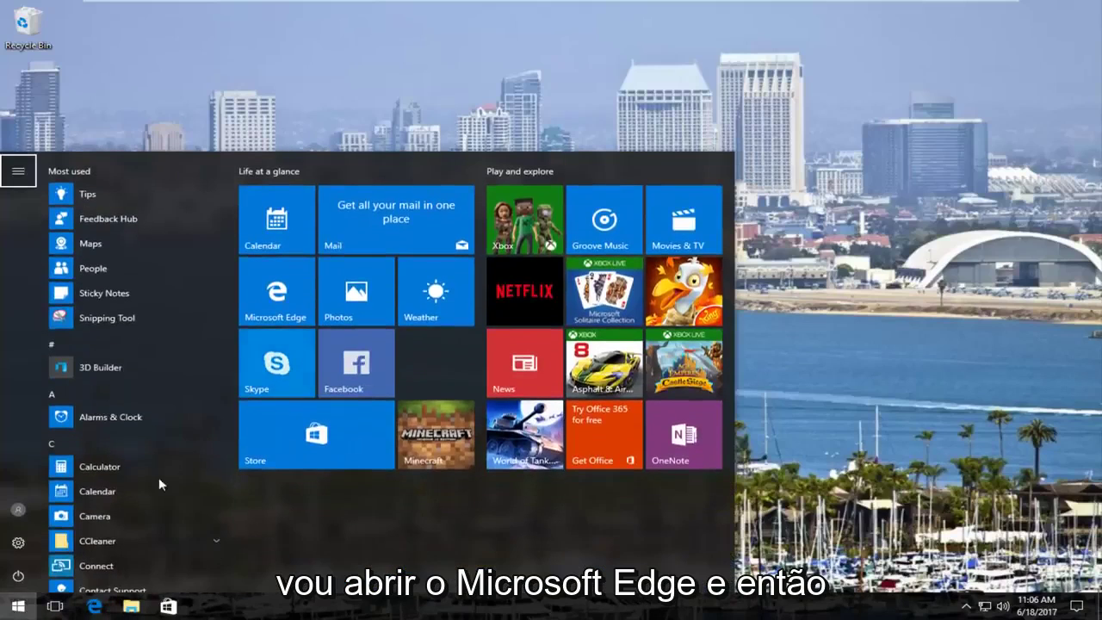
click(95, 606)
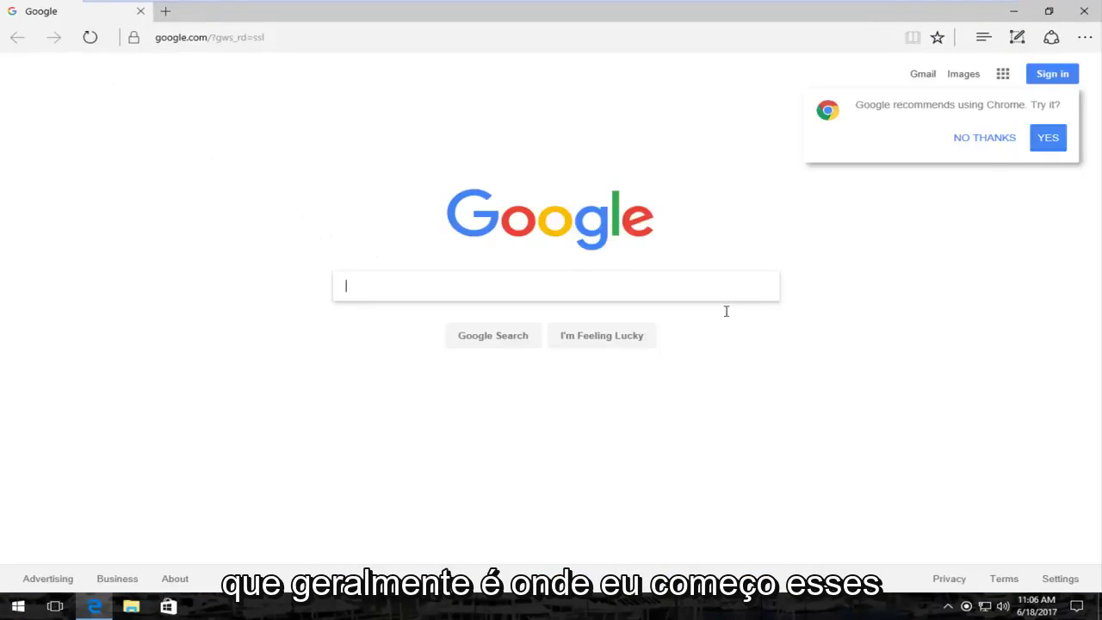
click(984, 138)
click(468, 285)
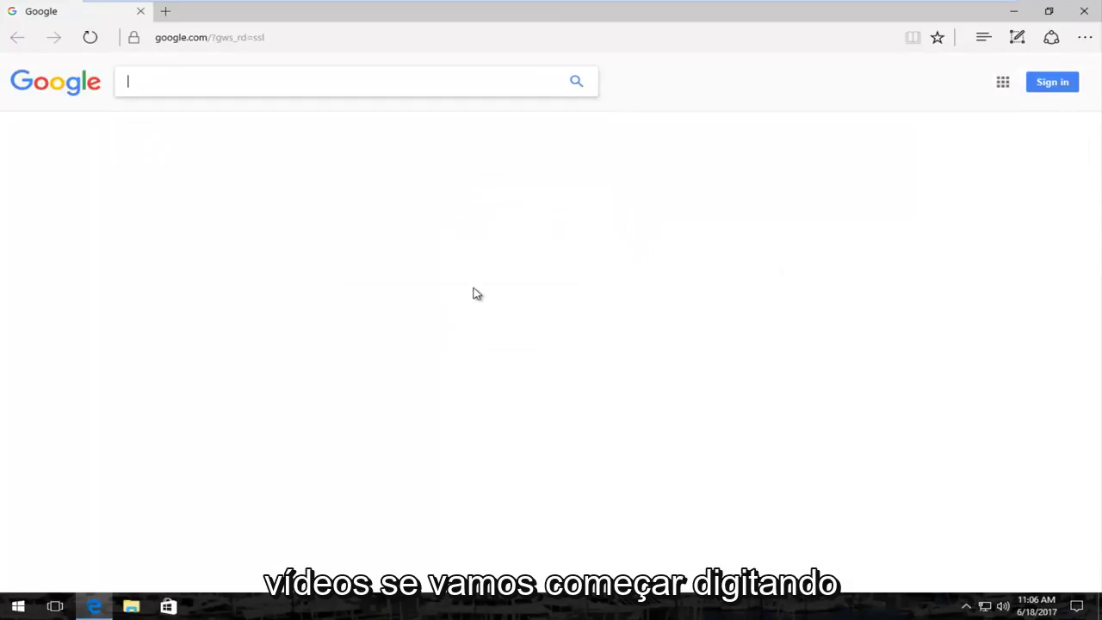
text(windows 1)
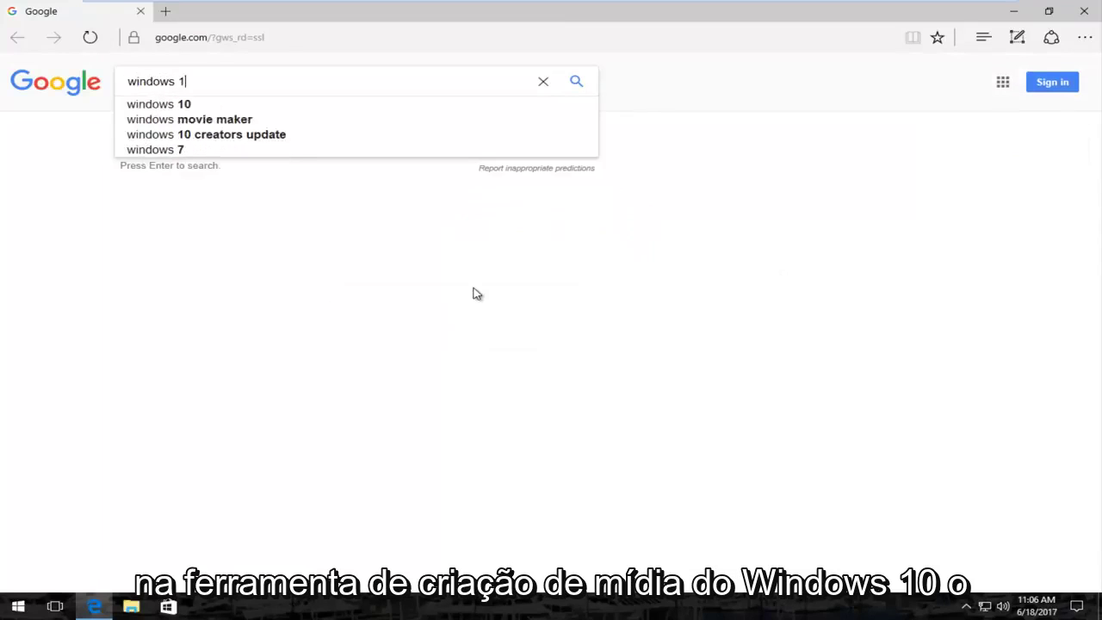
text(0 media crea)
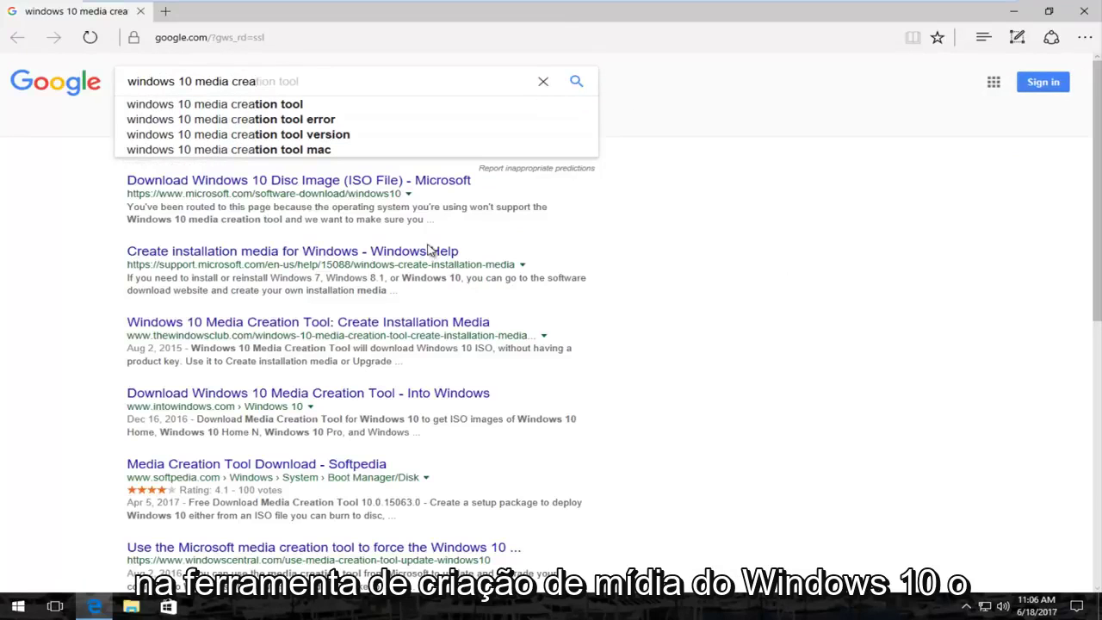
click(293, 107)
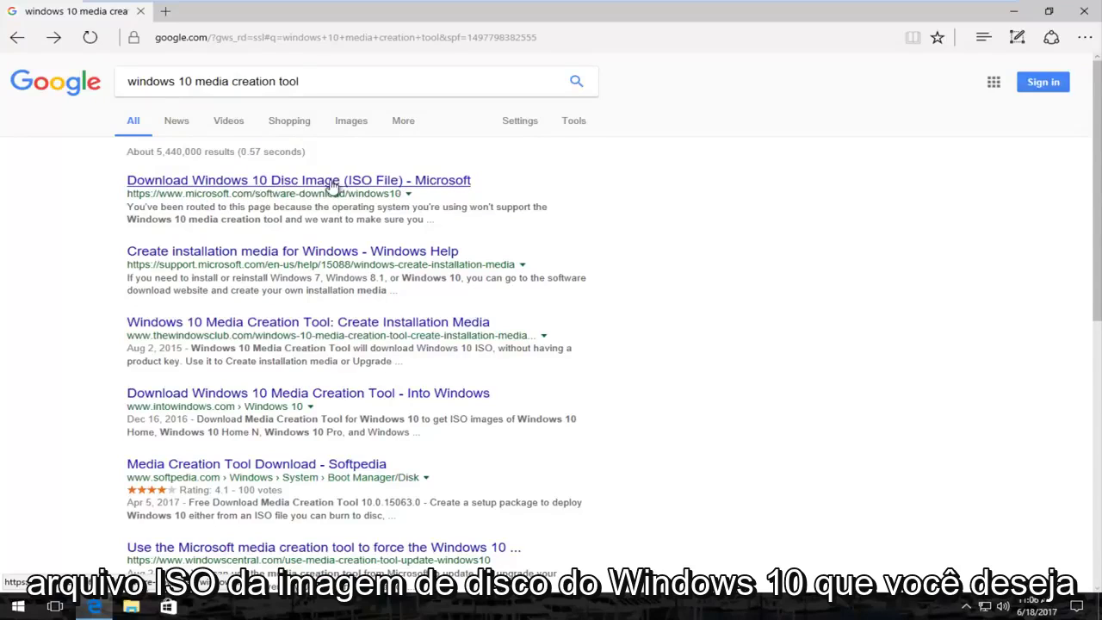
- From Microsoft's Windows 10 download page, save and run MediaCreationTool.exe, keeping the browser out of the way
click(198, 183)
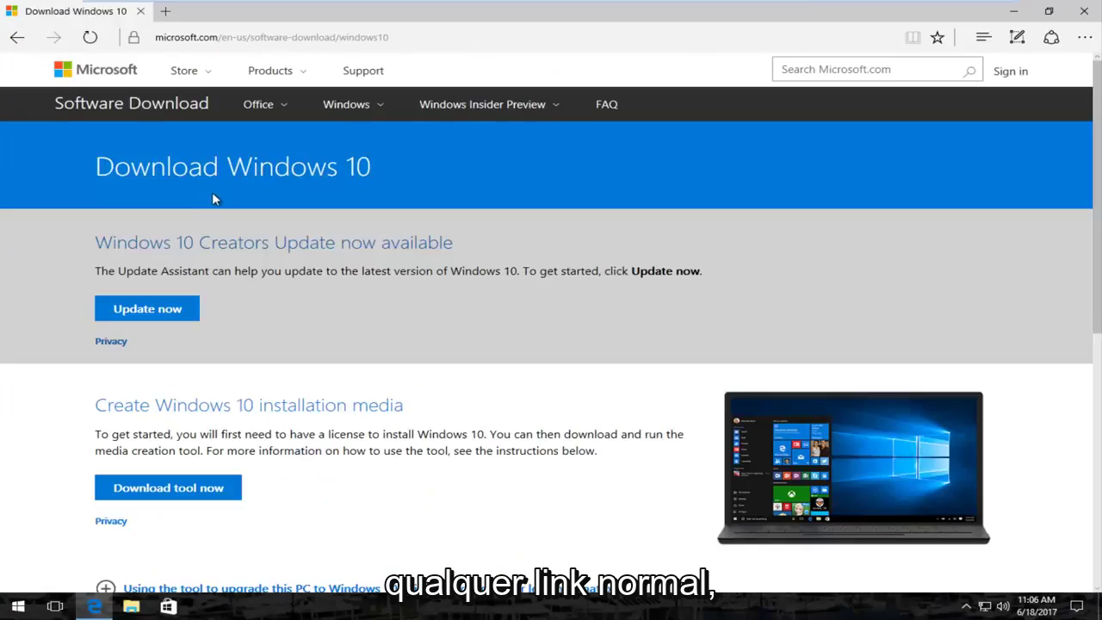
scroll(214, 198, down, 3)
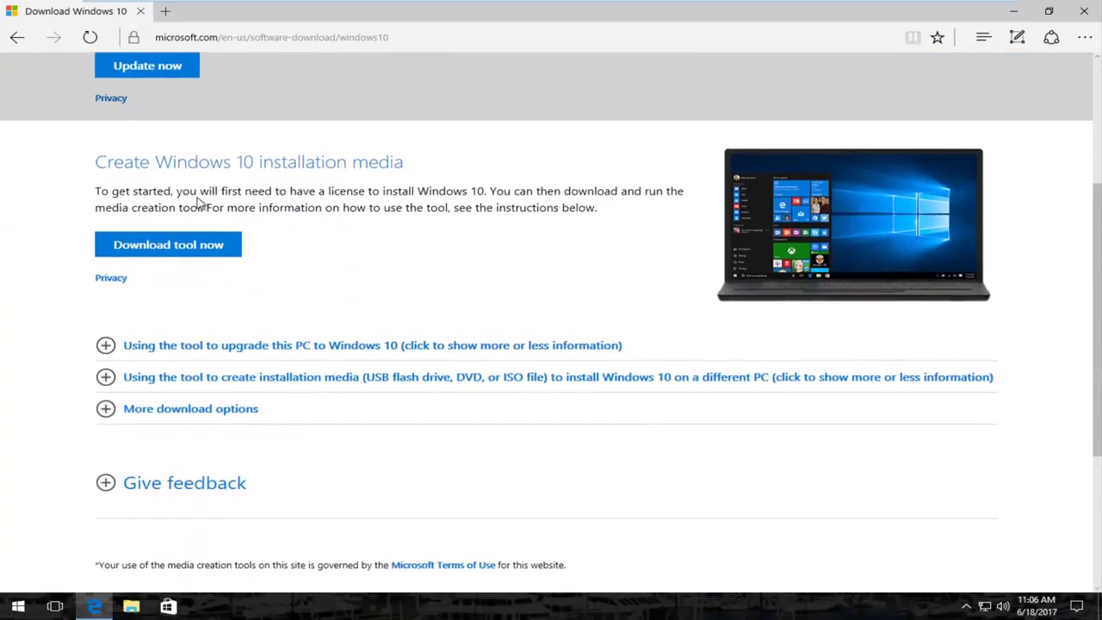
scroll(110, 158, up, 2)
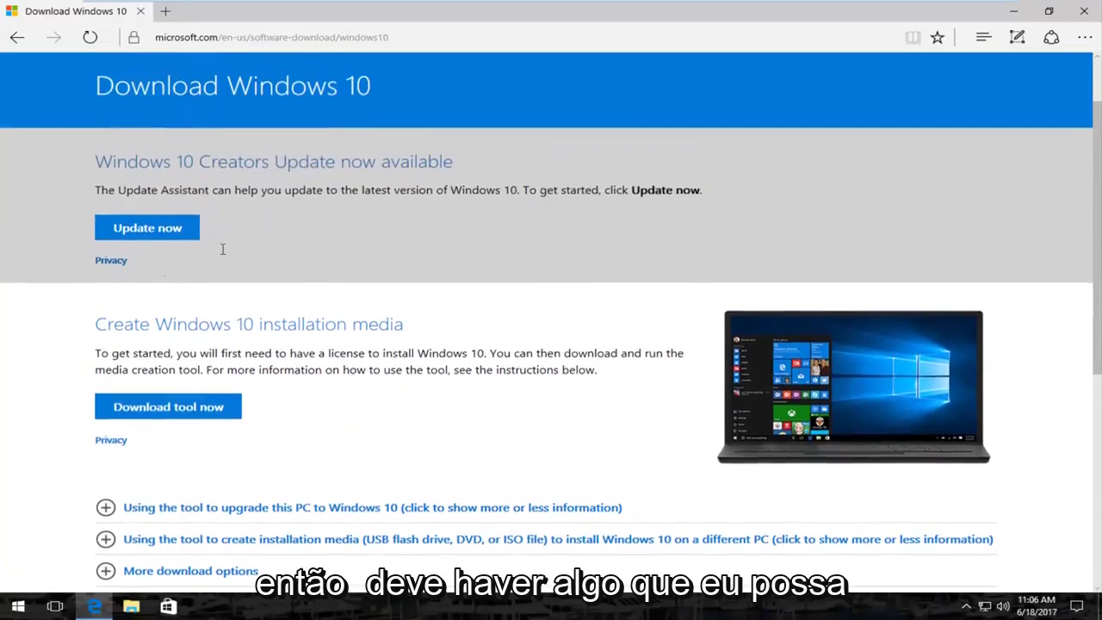
click(184, 415)
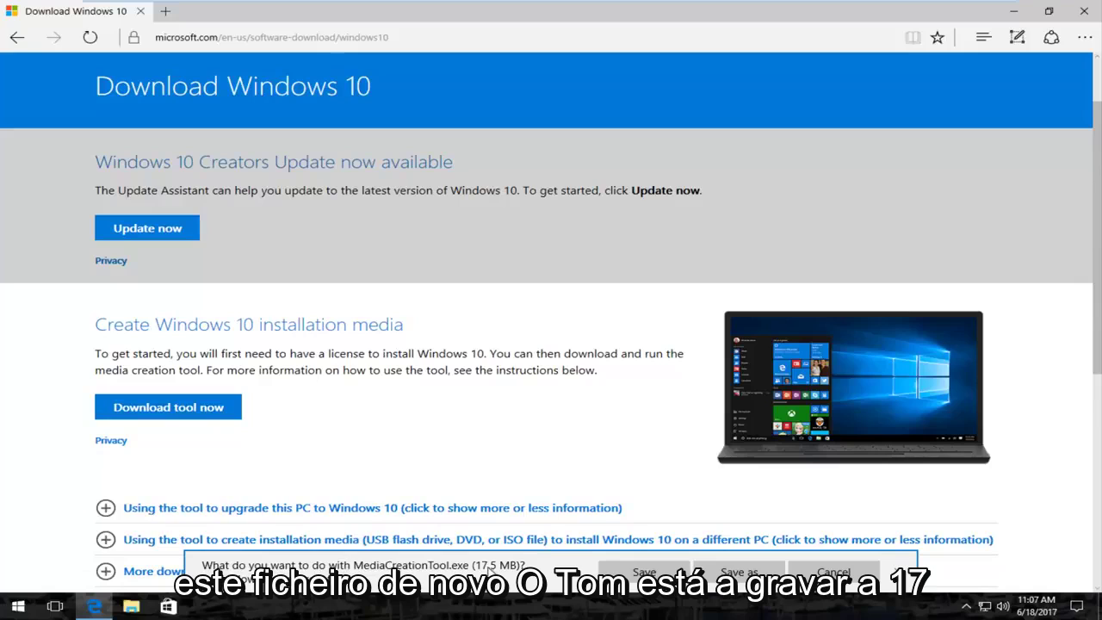
click(612, 571)
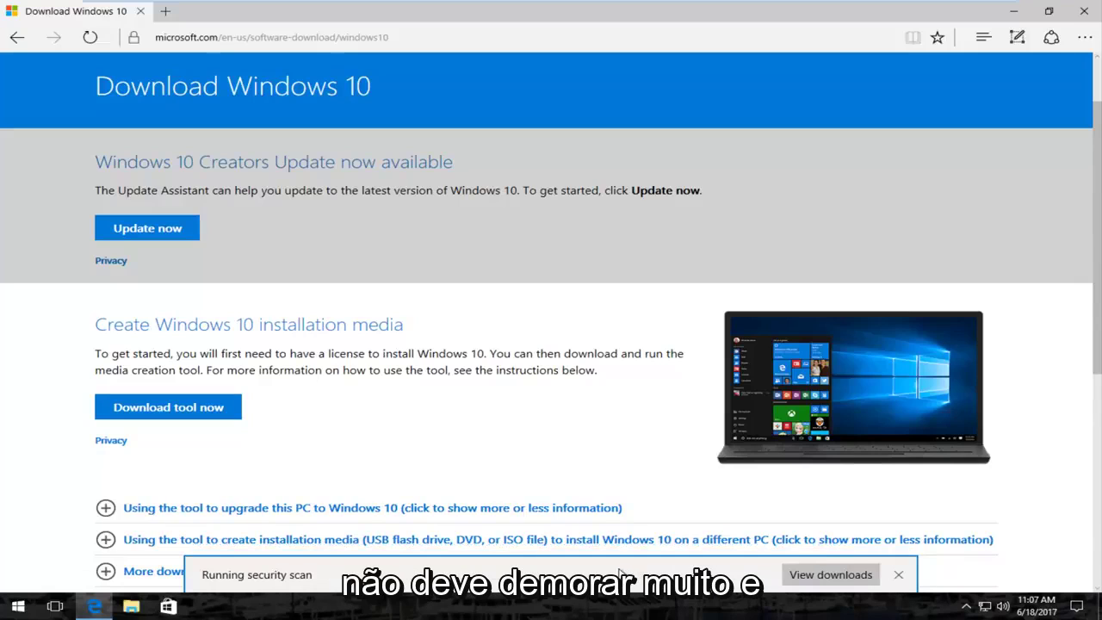
click(636, 574)
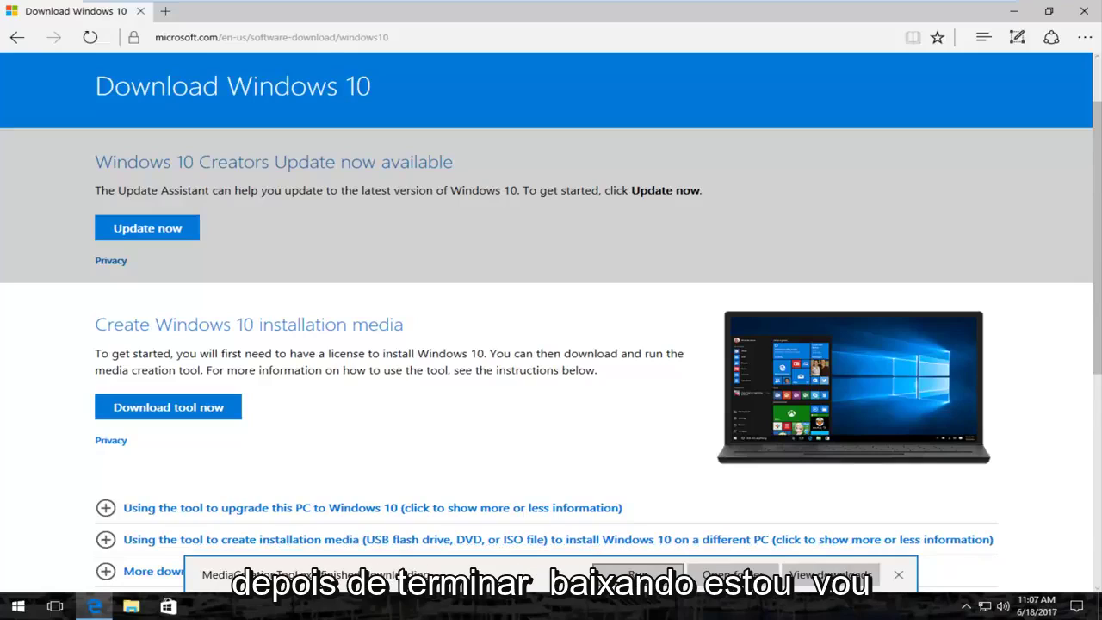
click(1015, 12)
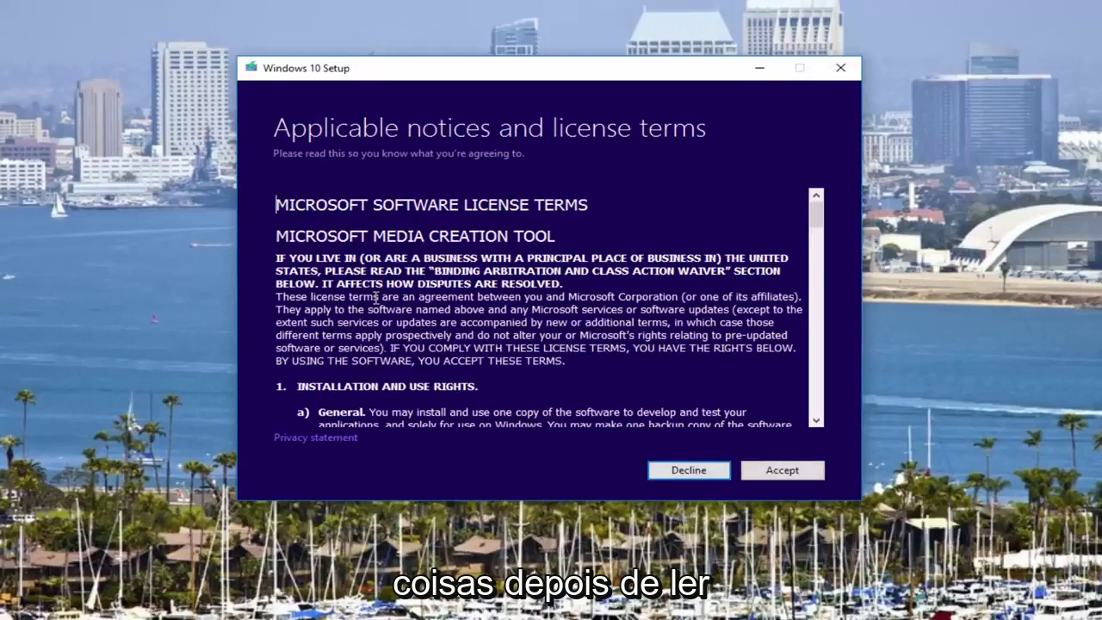
- Read through the Media Creation Tool license terms and accept them
scroll(375, 296, down, 15)
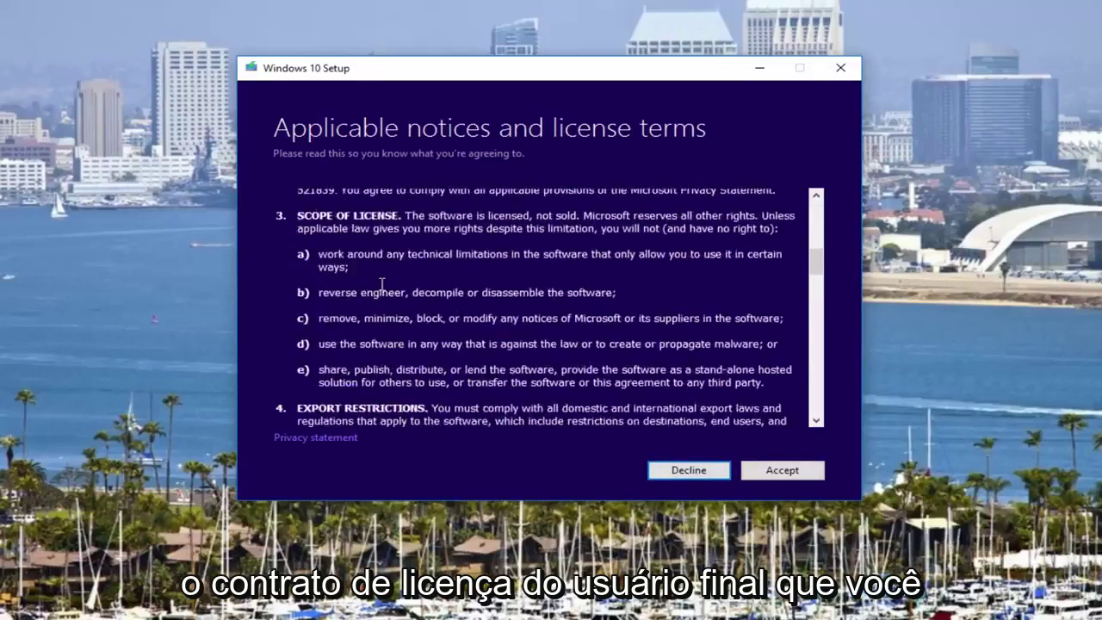
scroll(370, 282, down, 5)
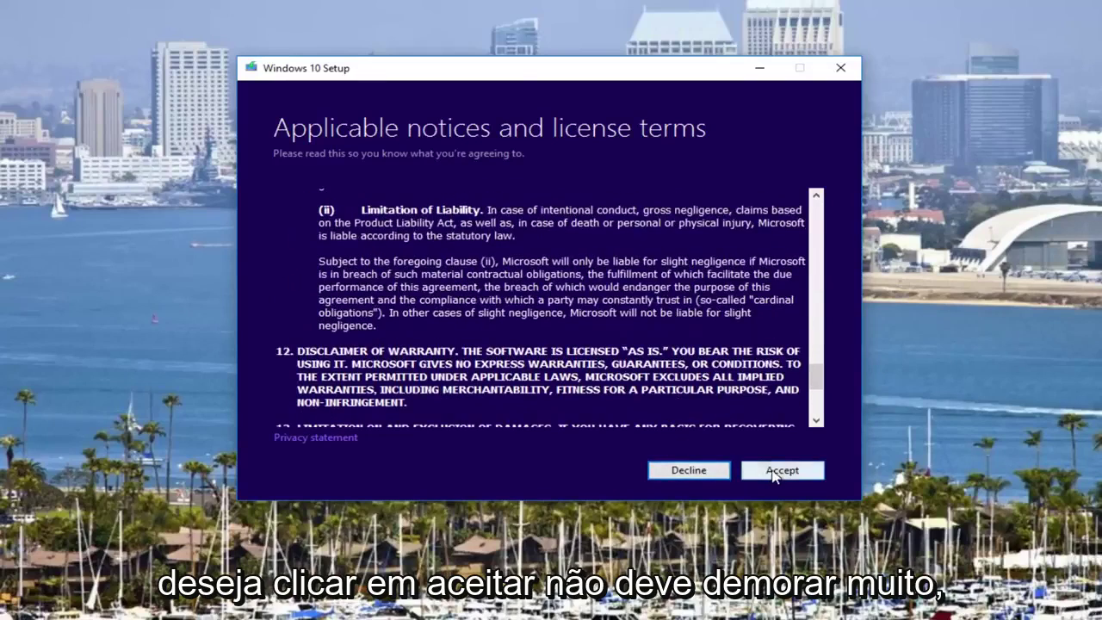
click(777, 471)
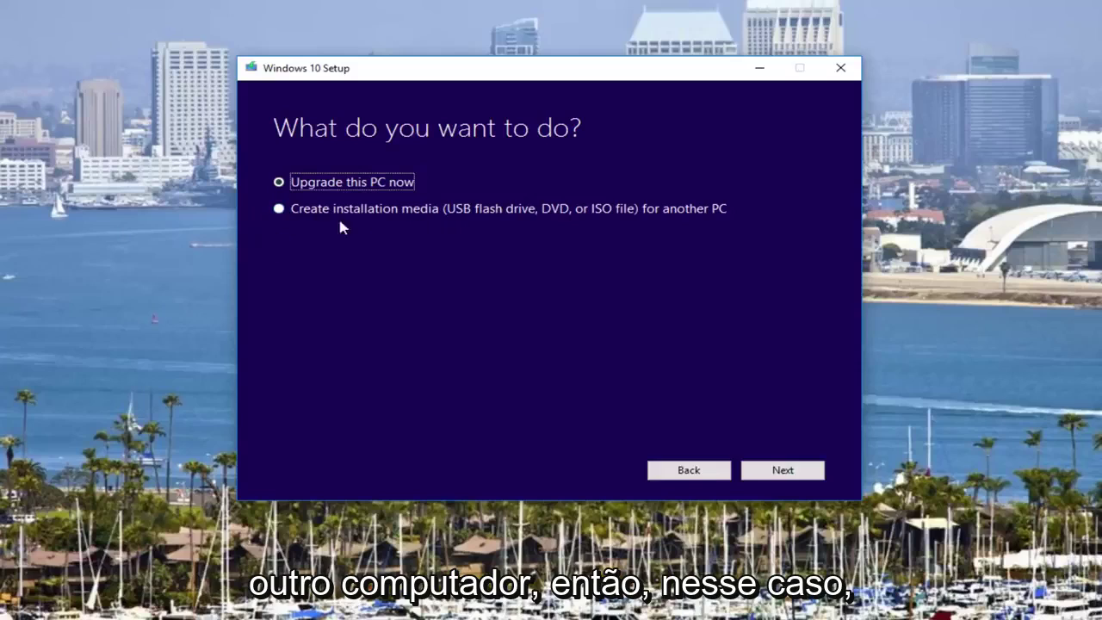
- Choose to create installation media for another PC and turn off the recommended options for this PC
click(278, 210)
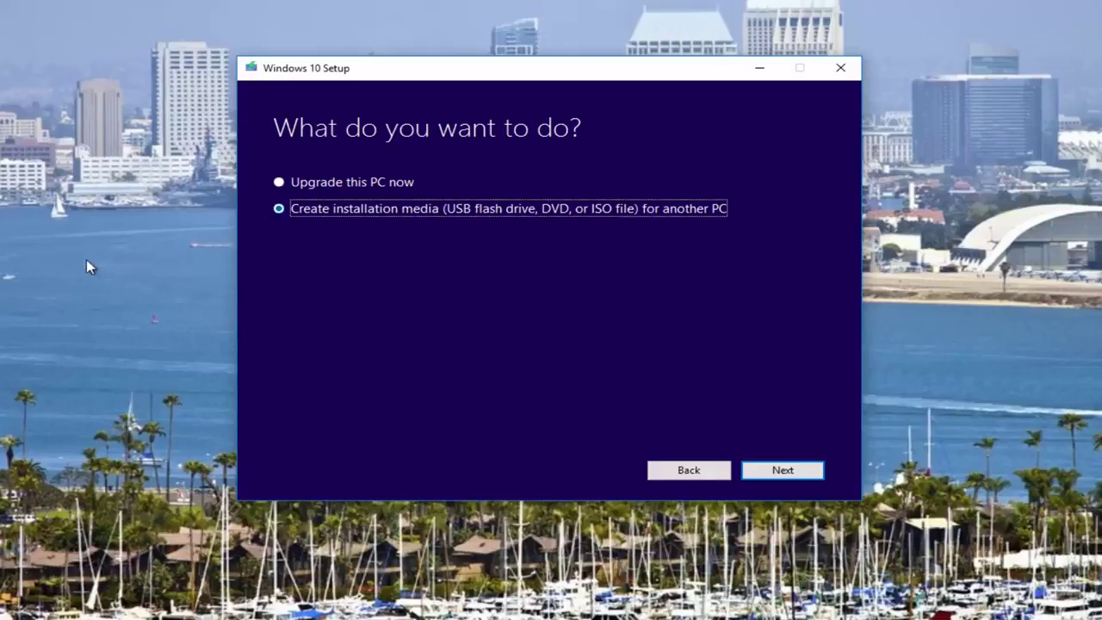
click(781, 470)
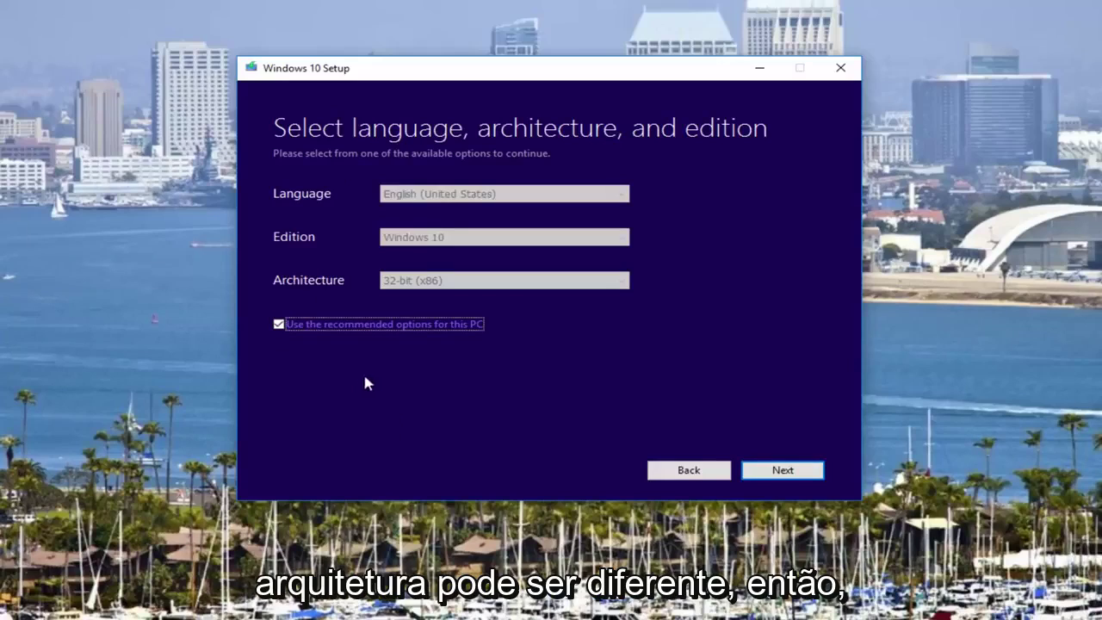
click(278, 323)
- Review the available architecture, language and edition choices without changing them, and continue to the media type selection
click(411, 281)
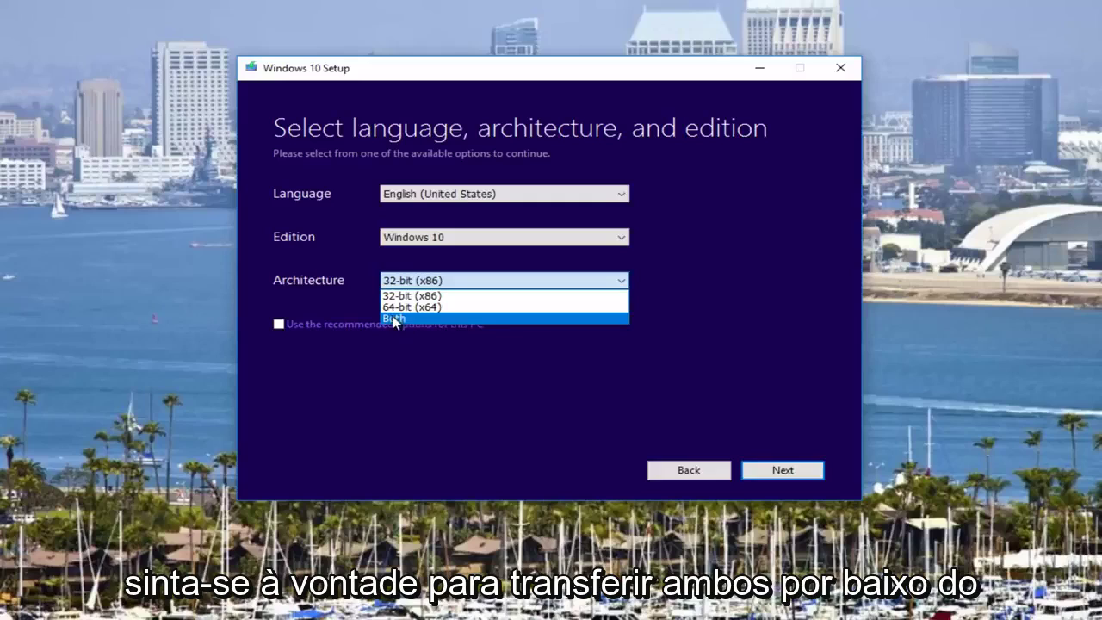
click(315, 284)
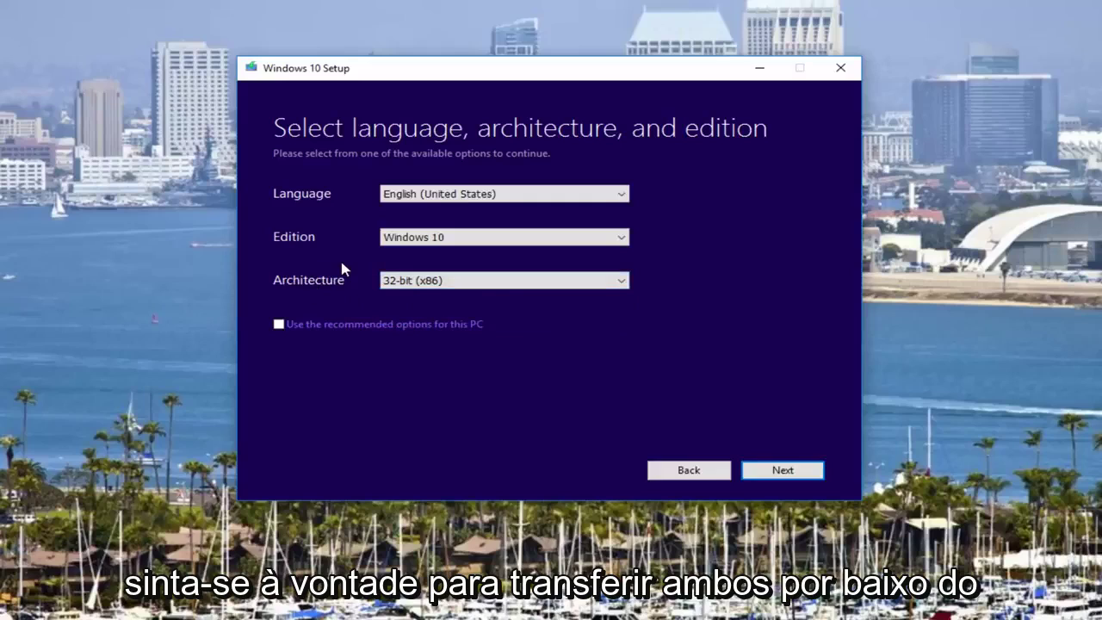
click(421, 194)
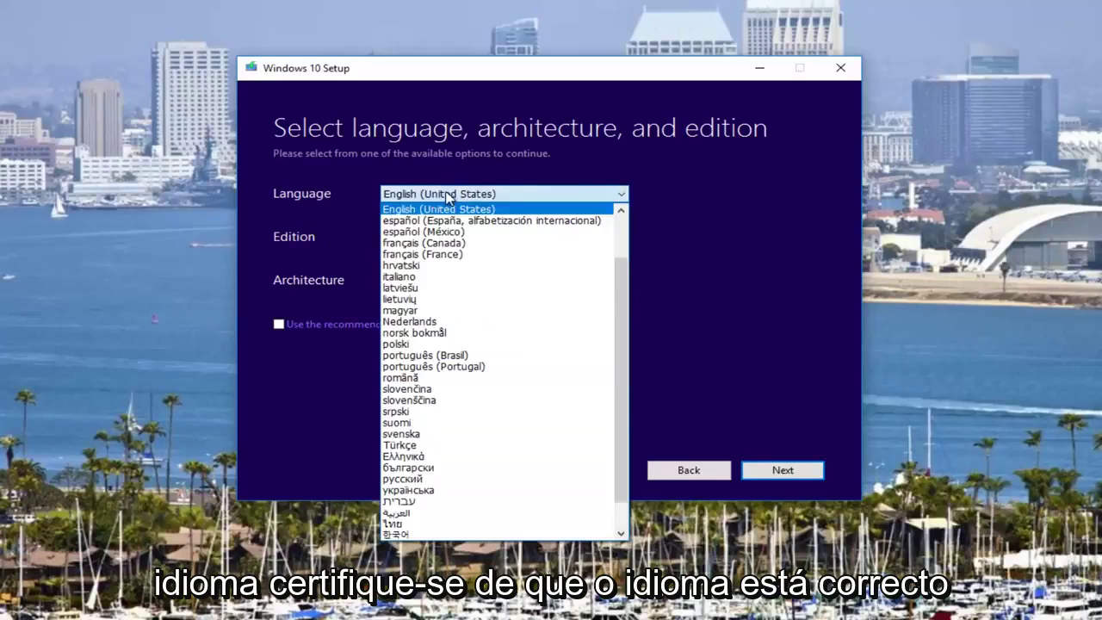
click(748, 191)
click(388, 240)
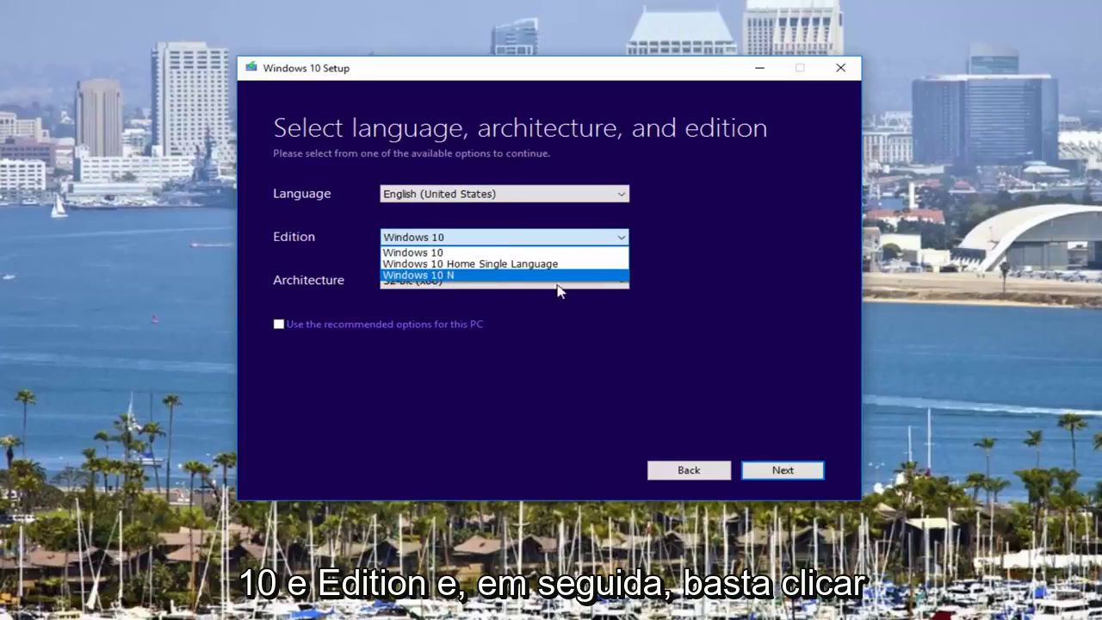
click(694, 240)
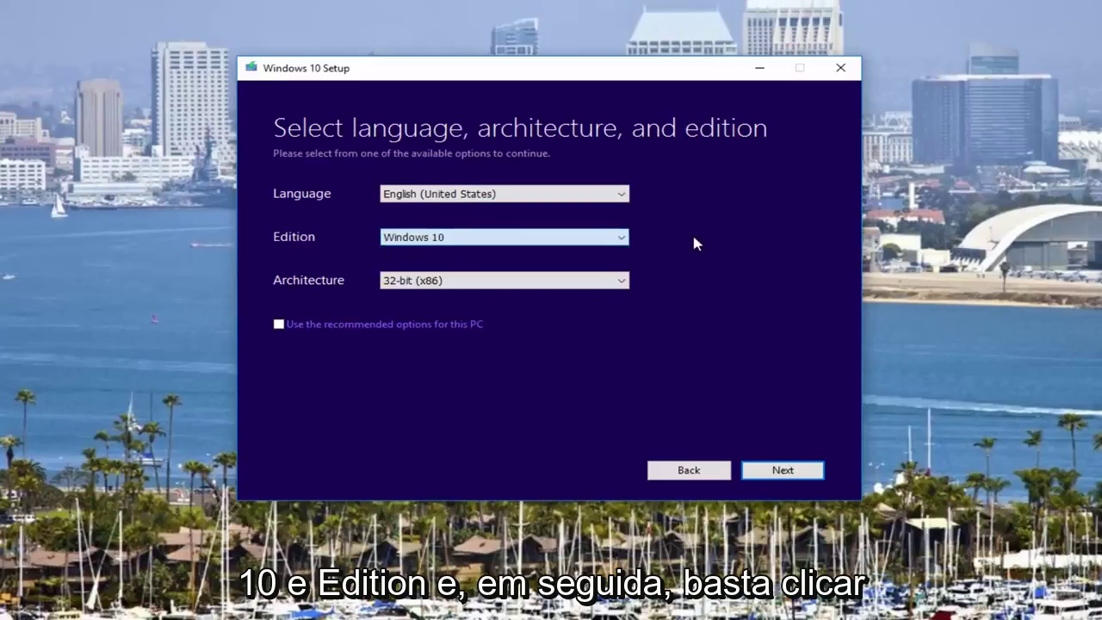
click(768, 475)
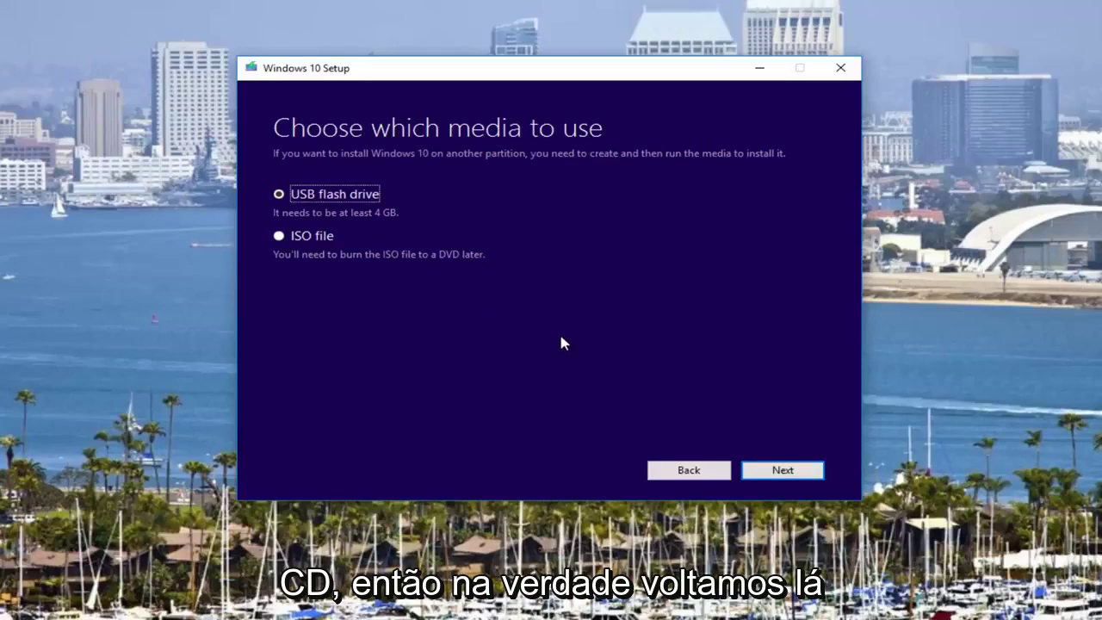
- Return to the initial setup choice, select upgrading this PC now and start the Windows 10 download
click(679, 473)
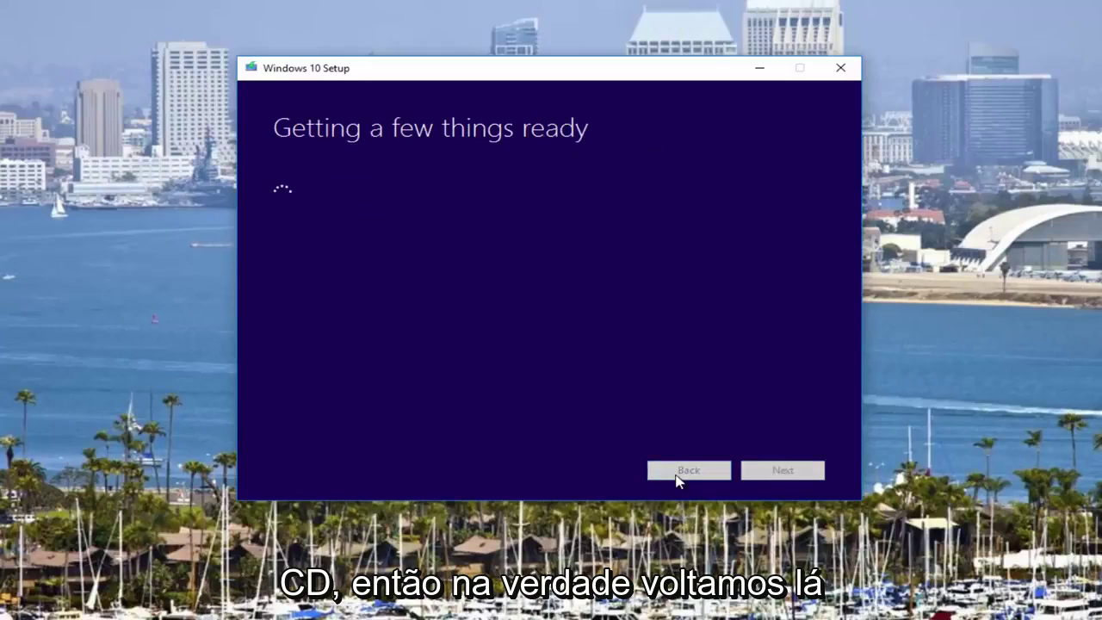
click(675, 475)
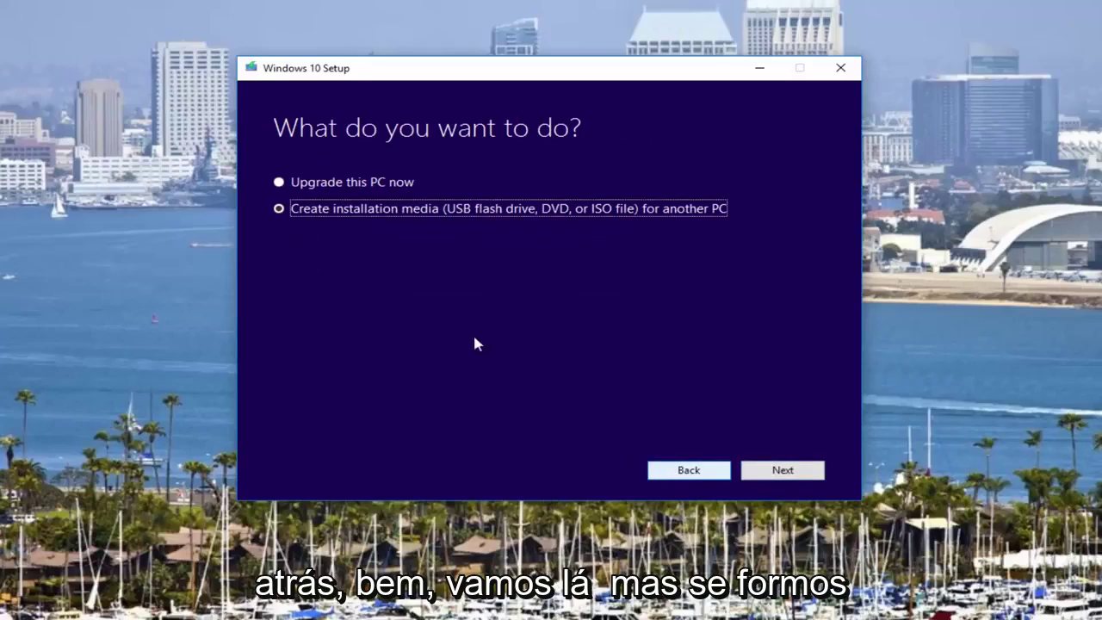
click(277, 182)
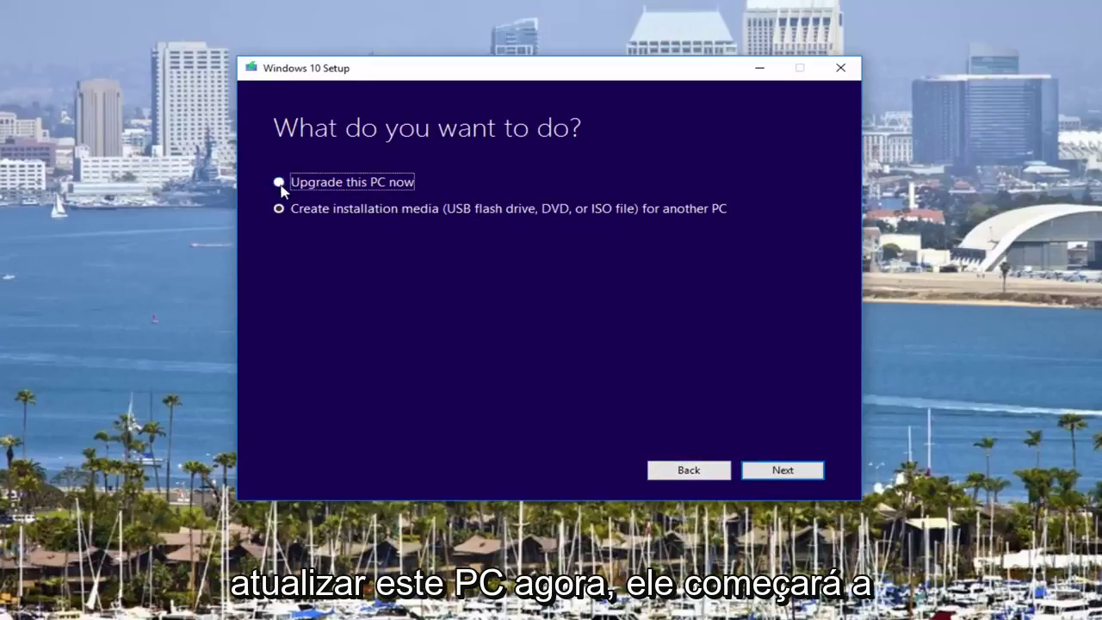
click(762, 468)
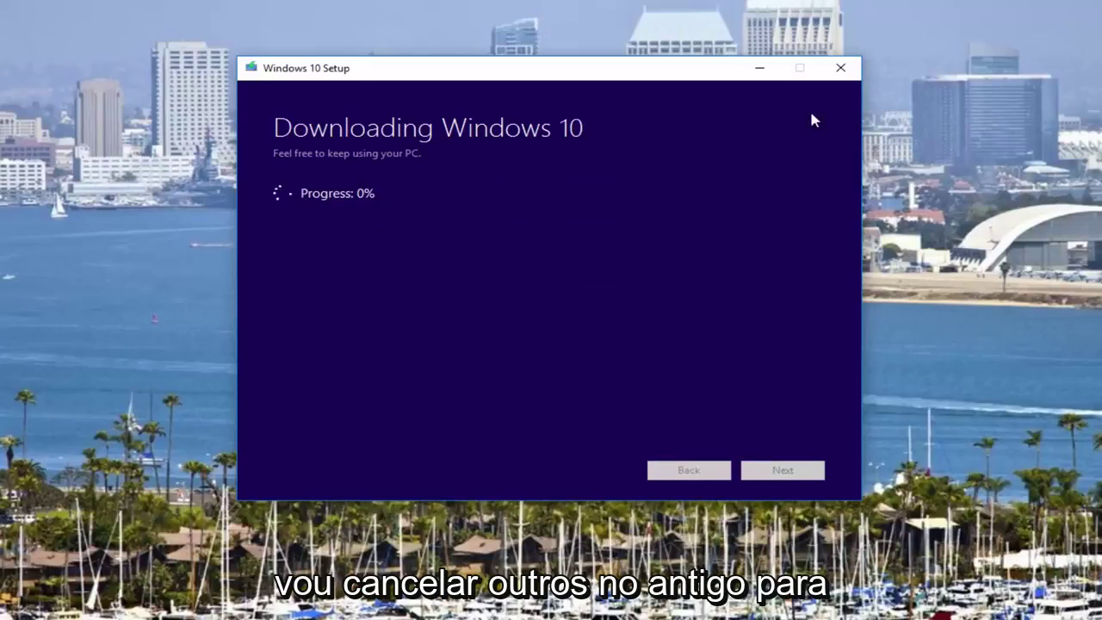
- Quit Windows 10 Setup during the download and confirm quitting
click(841, 68)
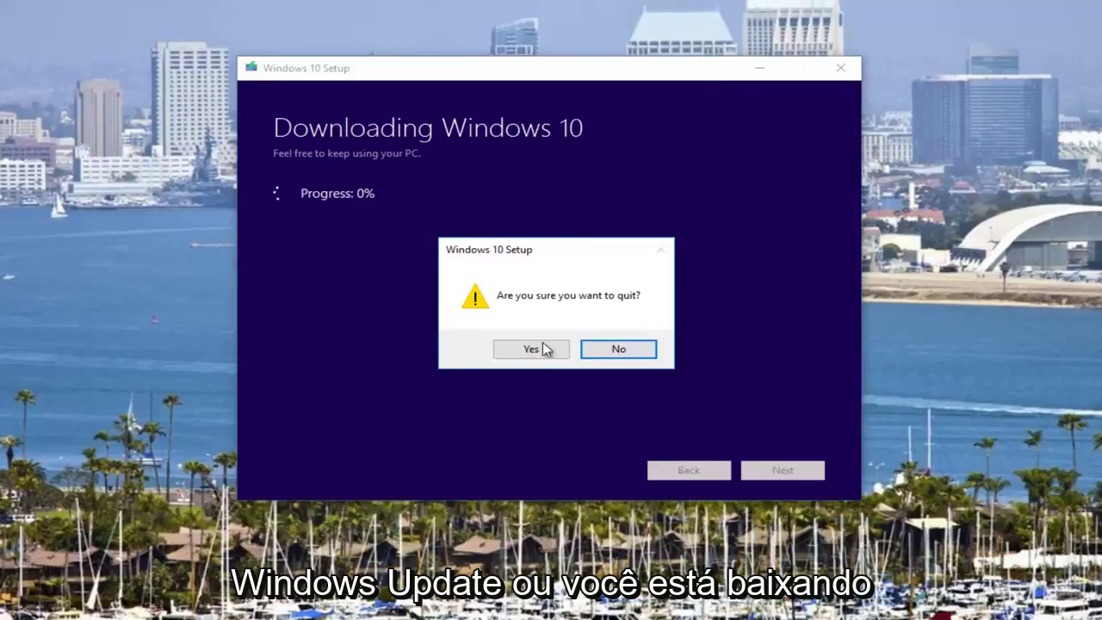
click(534, 350)
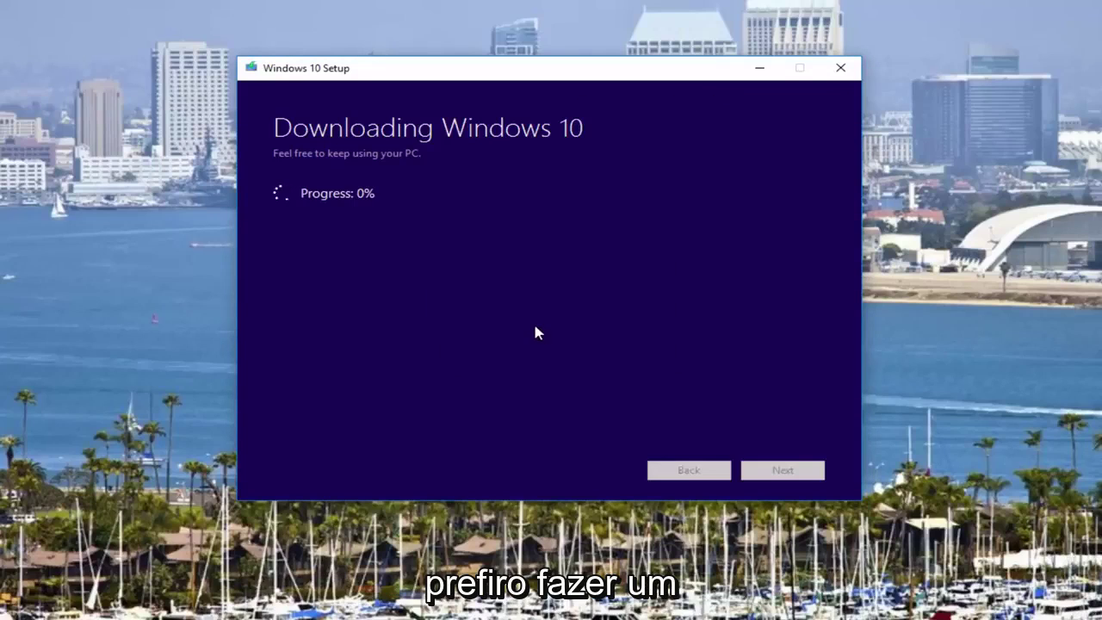